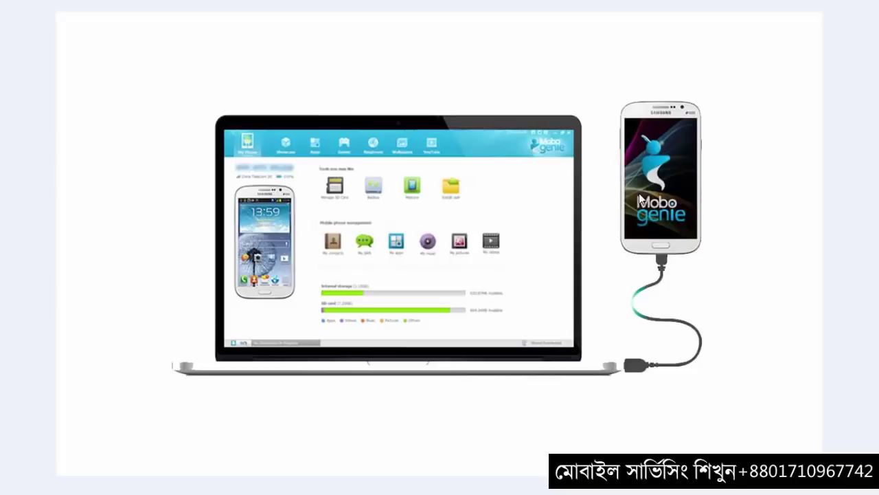
Exit the Mobogenie video and open the All USB folder inside USB Drivers on the Paid Disk
key(Escape)
key(alt+F4)
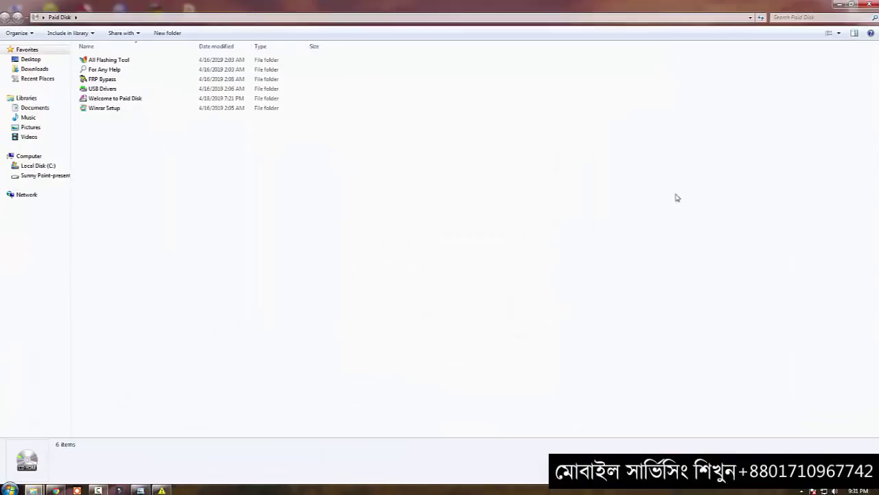
double_click(127, 89)
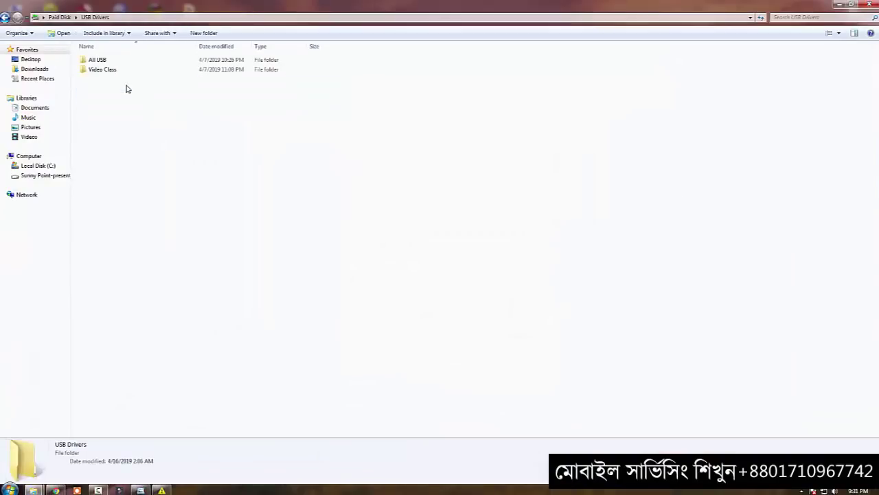
click(105, 70)
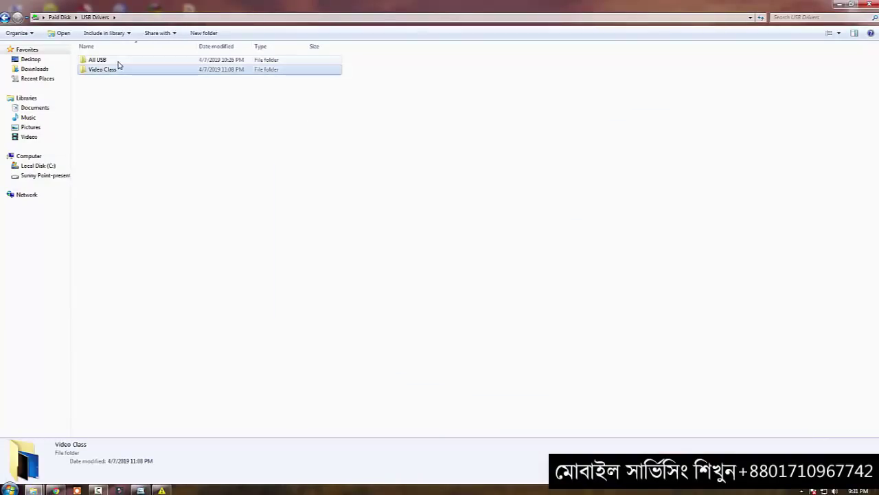
double_click(118, 62)
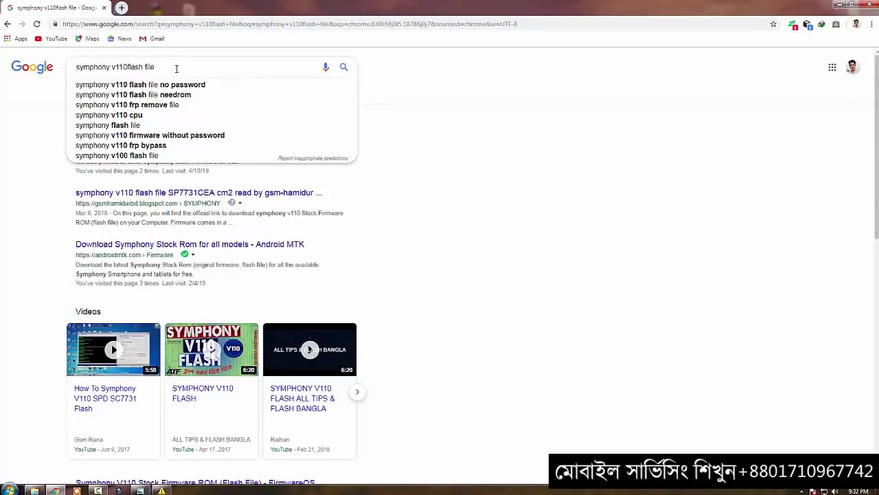
Search Google for "symphony v110flash file" and open the firmwarefile.com result for the Symphony V110 stock firmware
drag(194, 66, 75, 64)
key(Return)
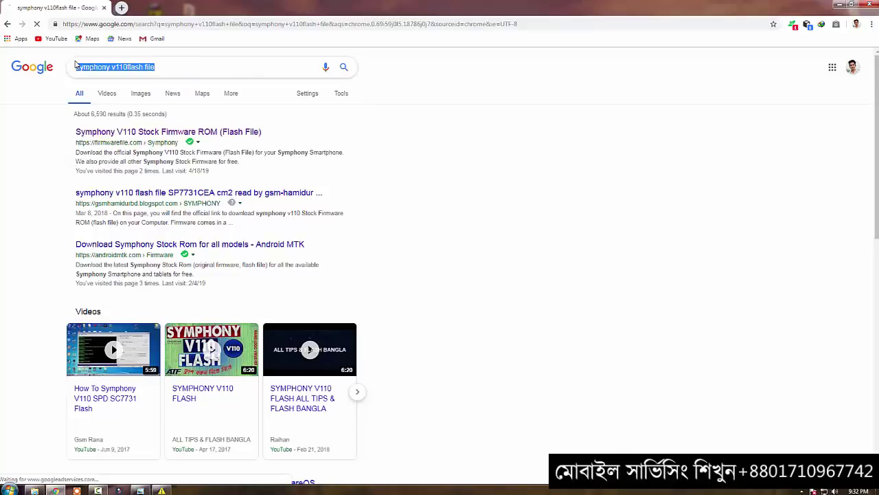
click(172, 135)
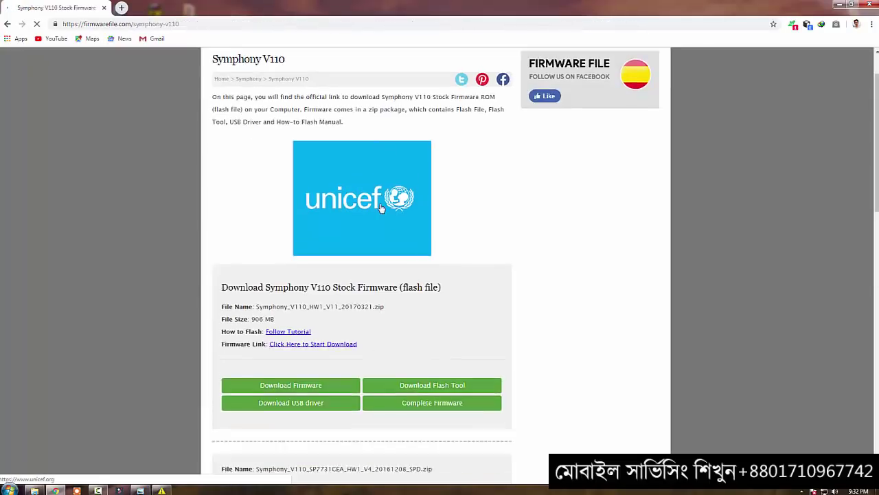
Follow the download link for Symphony_V110_HW1_V11_20170321.zip on the Symphony V110 firmware page
scroll(263, 268, down, 2)
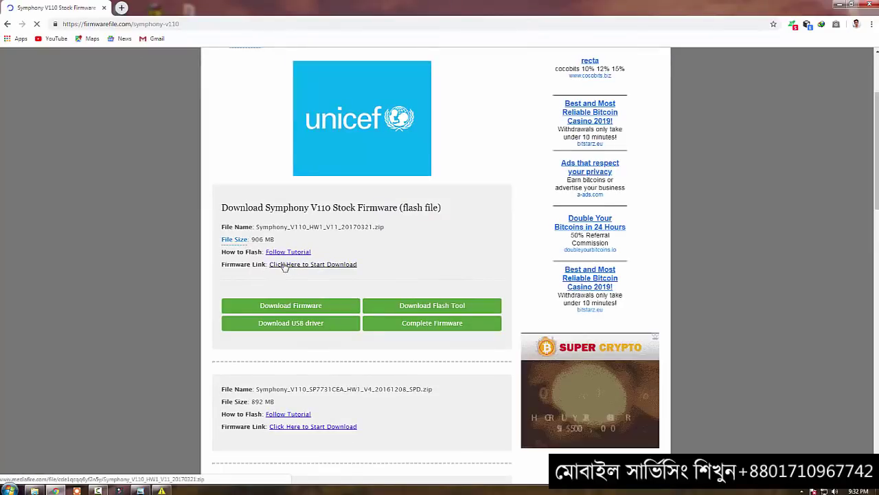
scroll(345, 271, up, 2)
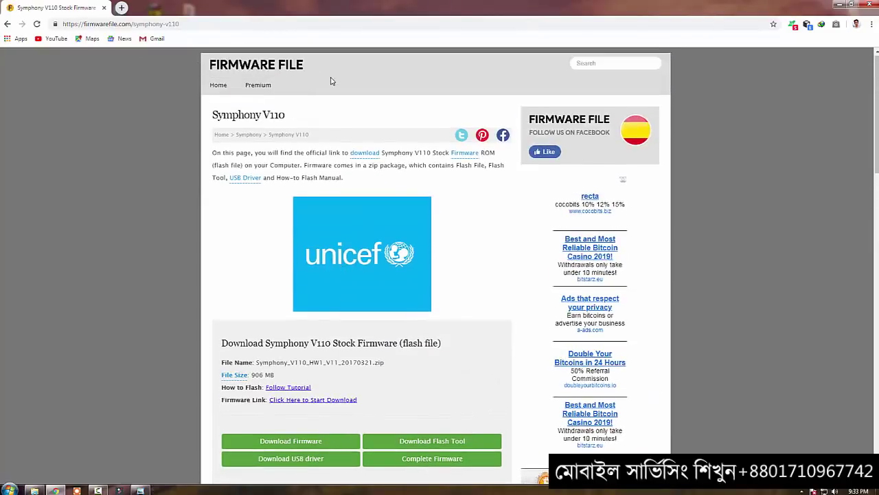
scroll(280, 62, down, 2)
scroll(316, 251, up, 2)
scroll(316, 249, down, 2)
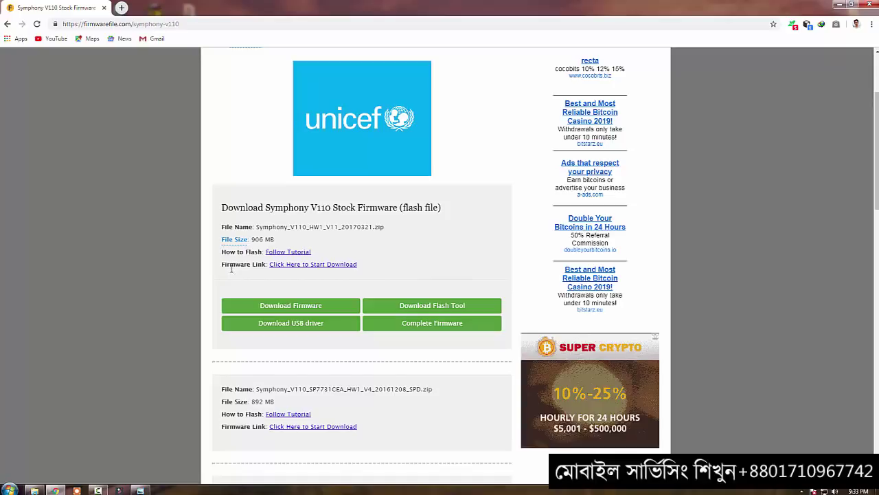
click(310, 265)
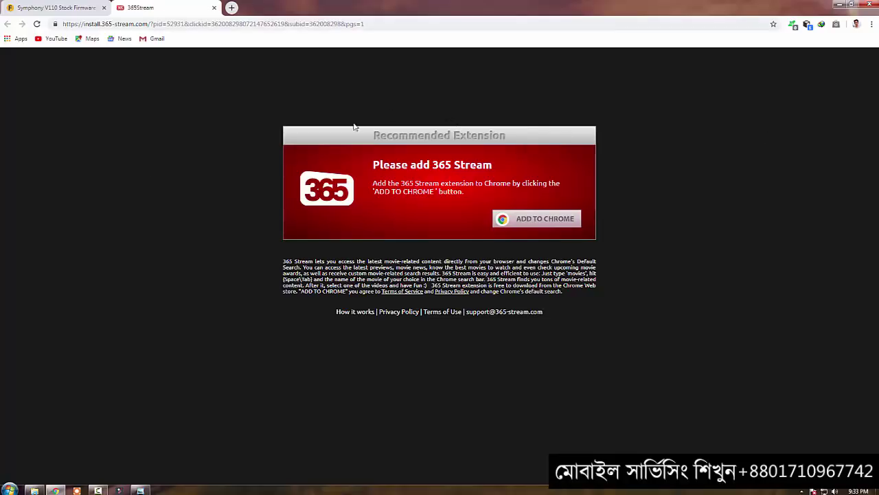
Return to the firmware page, request the Symphony_V110_HW1_V11_20170321.zip download from MediaFire, and close the pop-up ad window
click(69, 9)
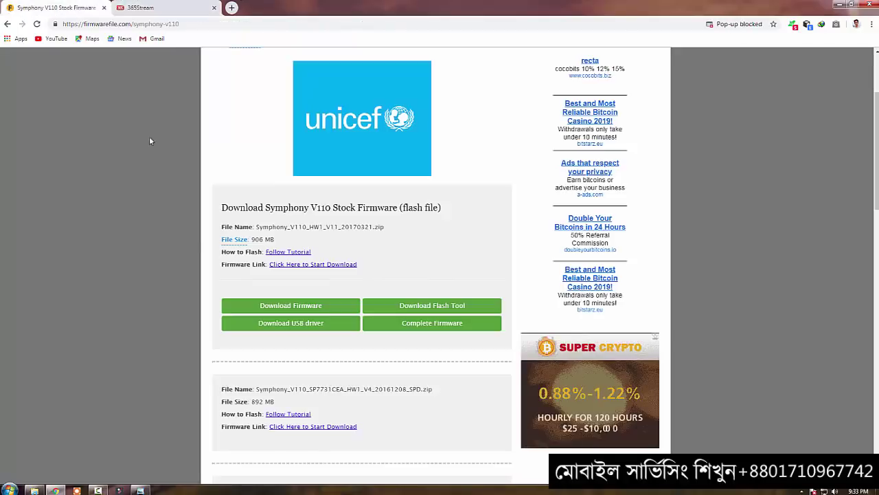
click(190, 13)
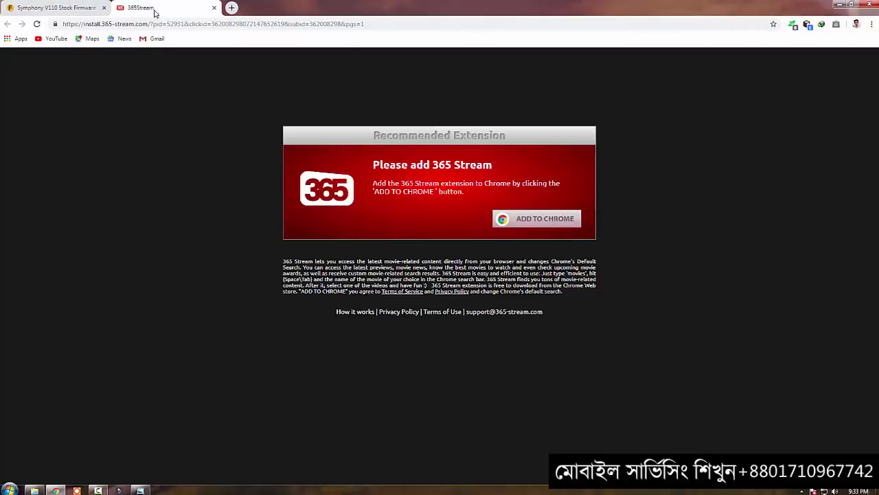
click(86, 9)
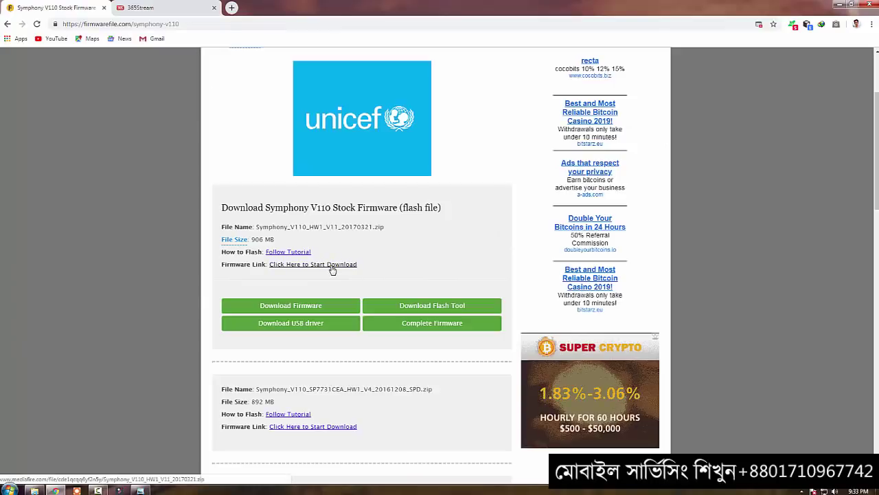
click(332, 270)
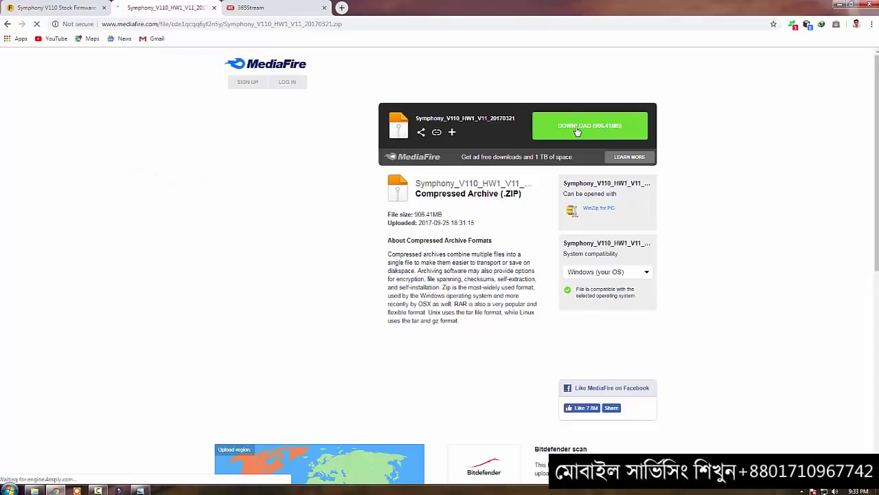
click(553, 131)
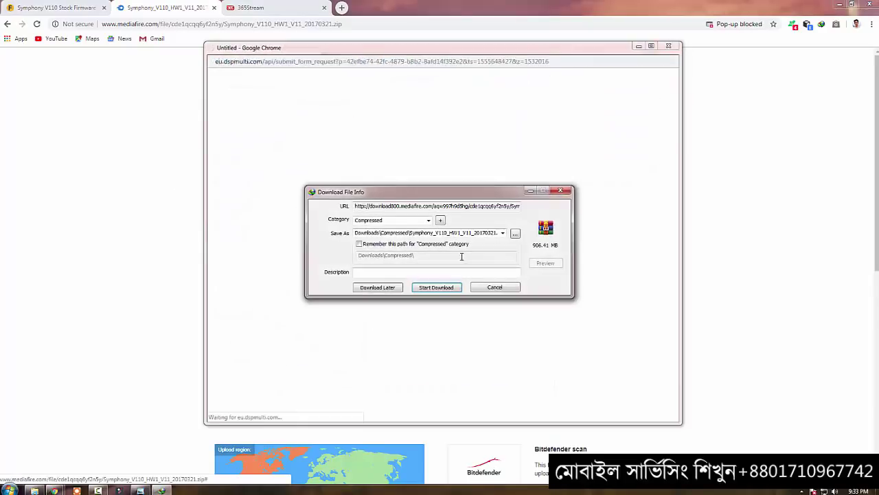
click(670, 49)
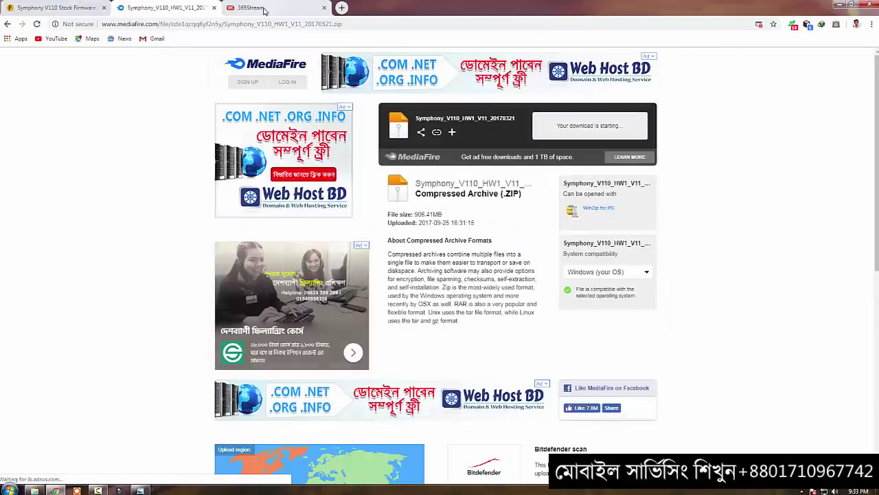
Search Google for "spd usb driver" and open the Android MTK result offering the complete Spreadtrum driver package
click(100, 10)
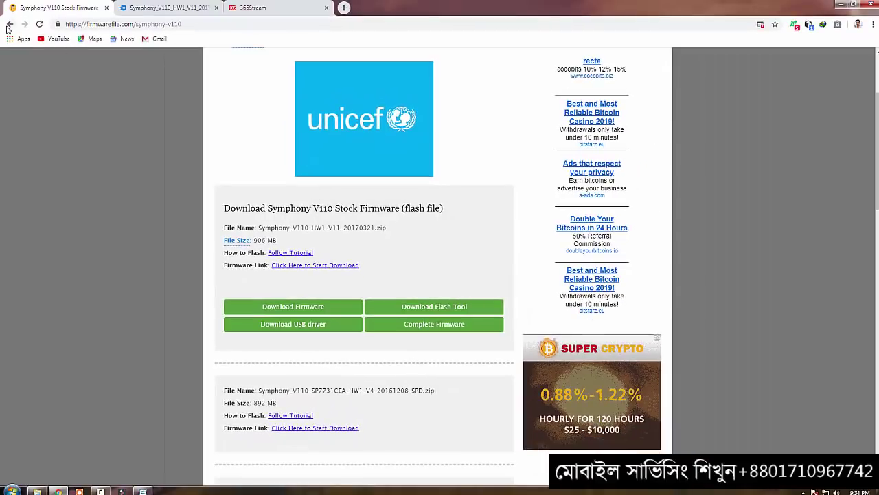
click(9, 26)
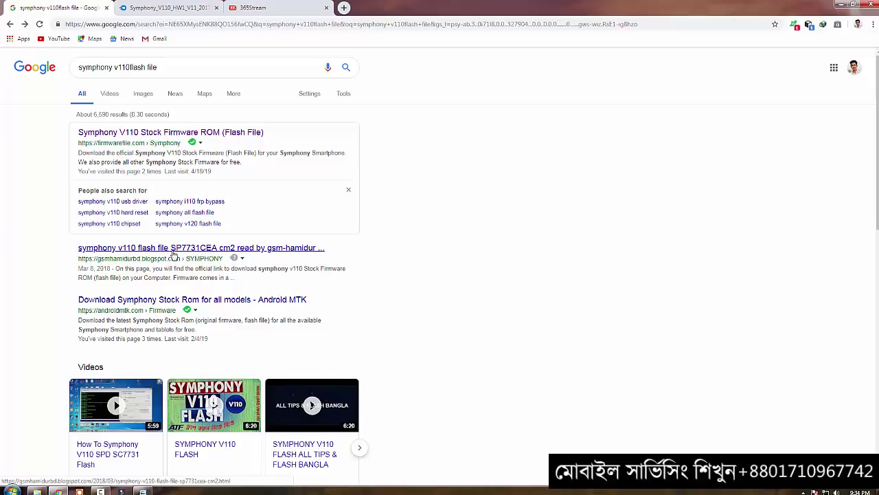
click(167, 66)
triple_click(118, 68)
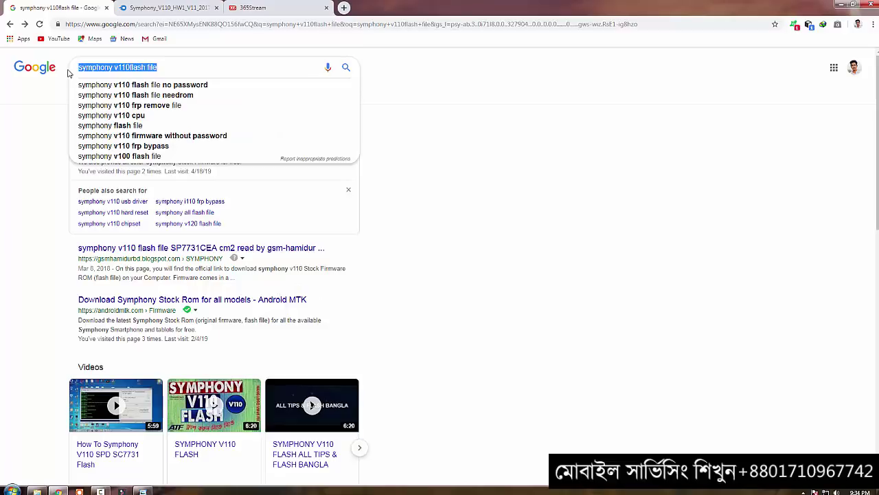
text(spd)
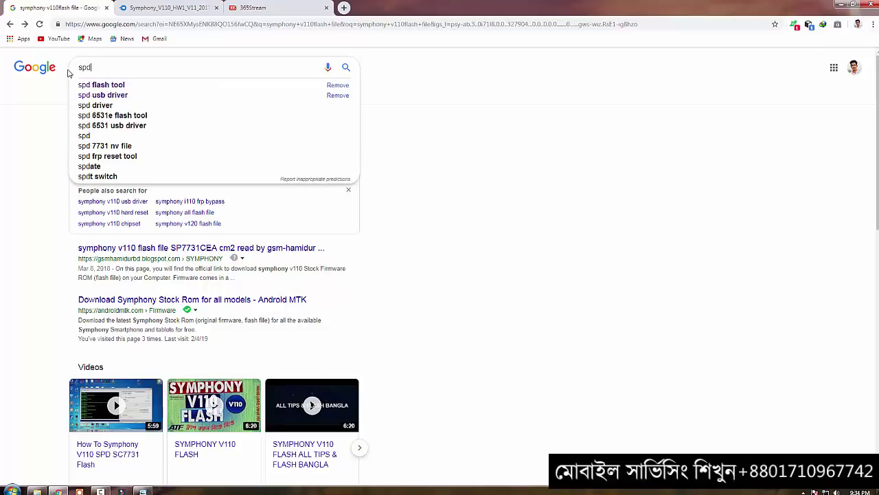
click(116, 97)
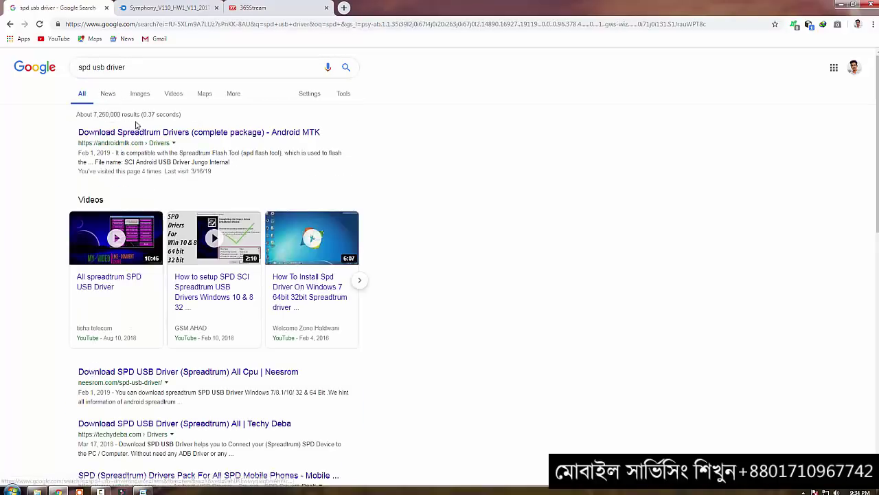
click(217, 134)
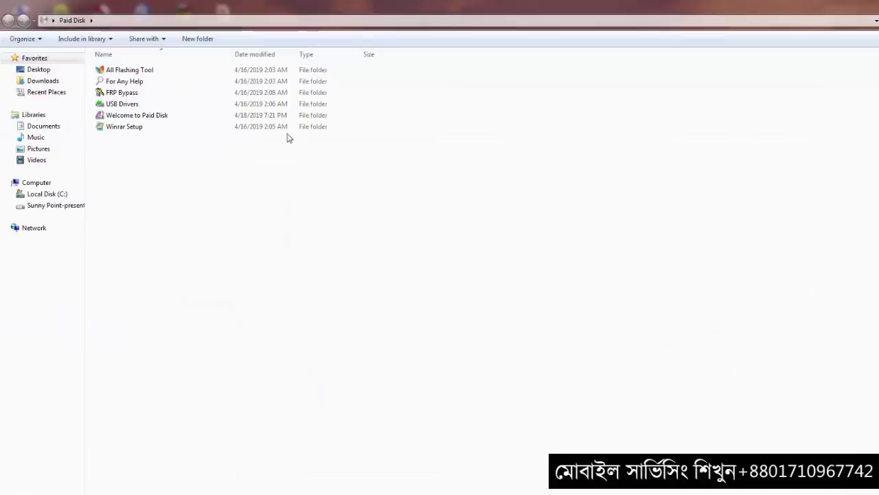
Open the All USB folder under USB Drivers on the Paid Disk and select the Samsung Usb Driver folder
double_click(140, 104)
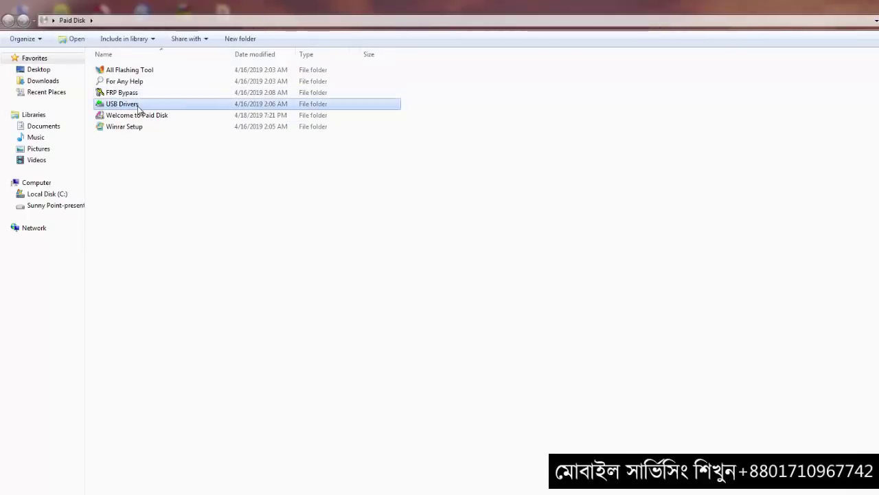
double_click(128, 70)
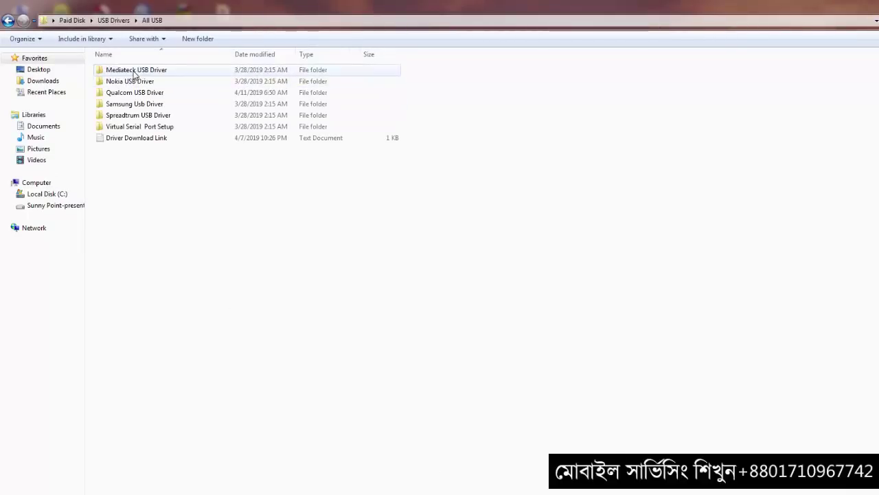
click(135, 104)
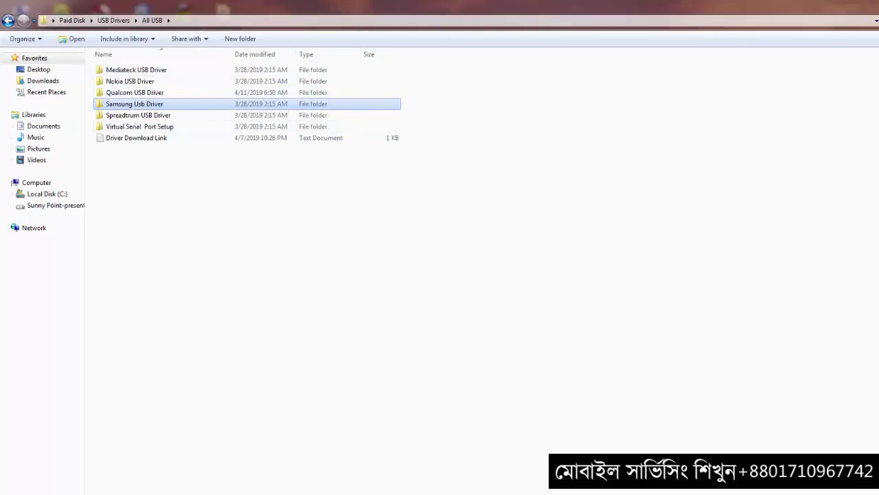
Open the Driver Download Link text file, select the URL inside it, and close the file
click(152, 141)
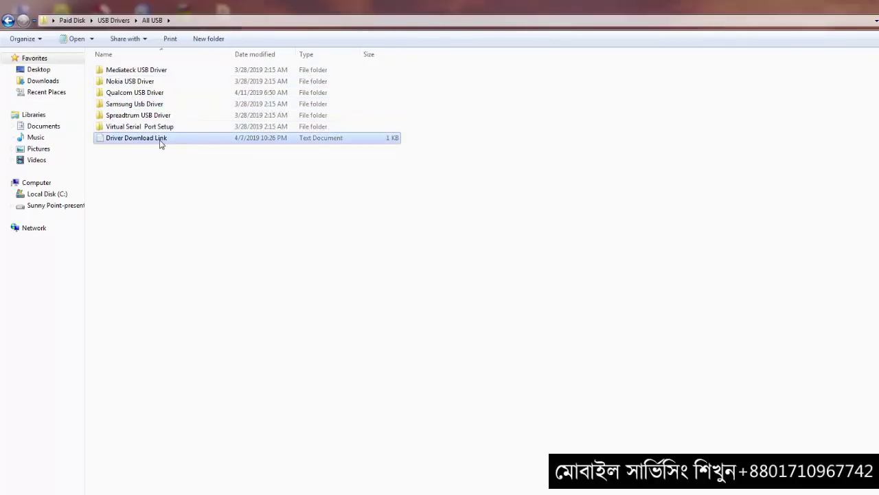
double_click(171, 140)
key(ctrl+a)
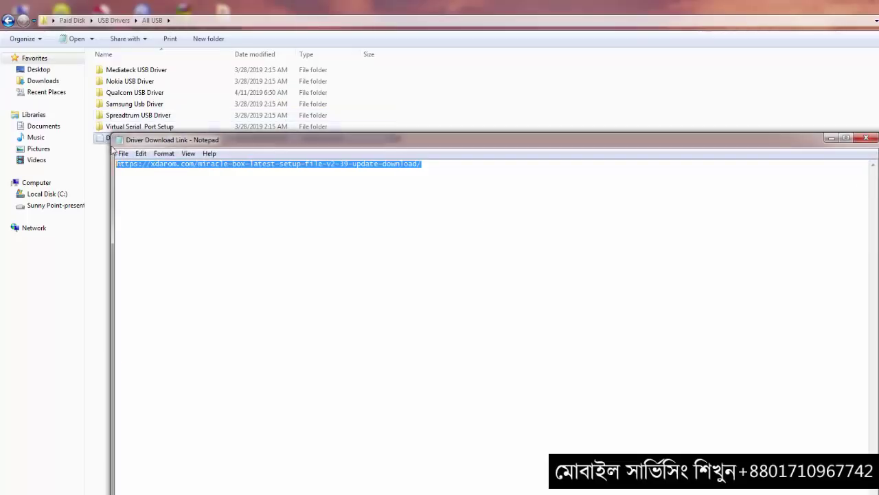
click(867, 137)
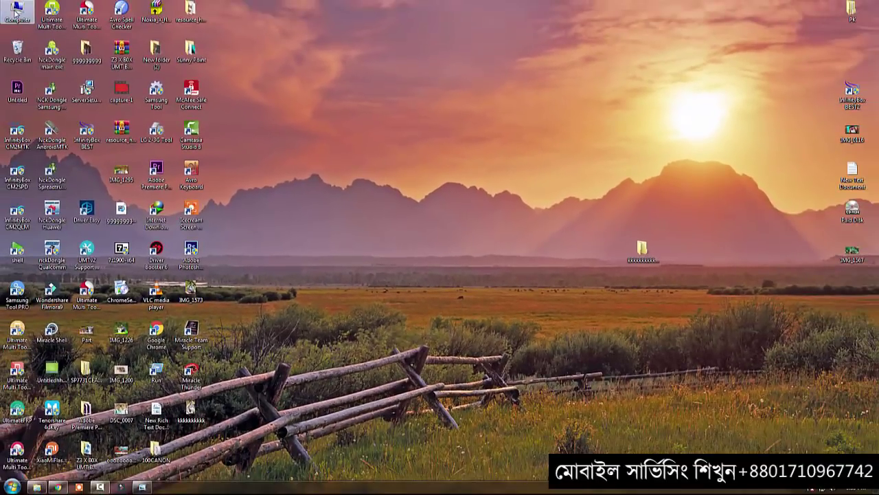
Open the computer's management console and display the Device Manager's list of hardware
right_click(15, 13)
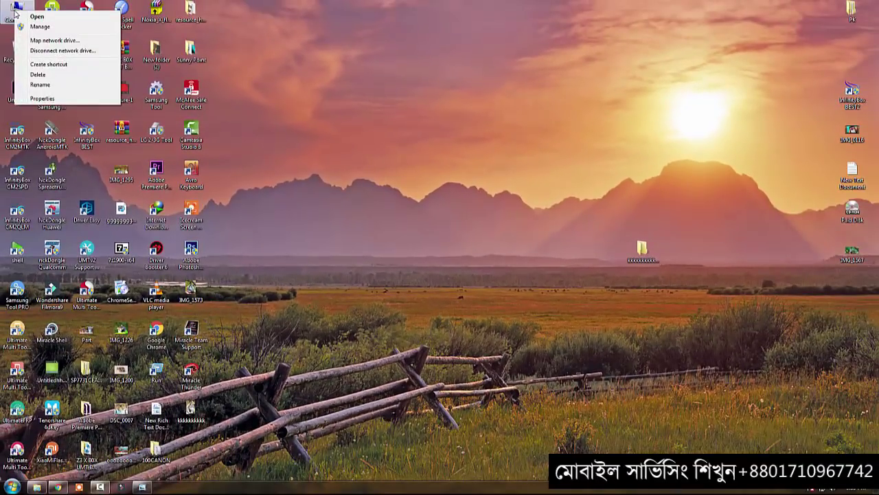
click(41, 39)
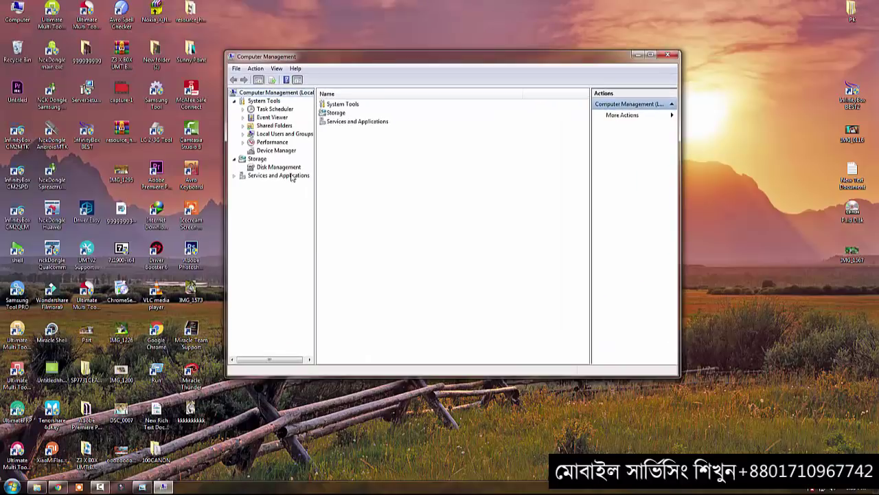
click(265, 152)
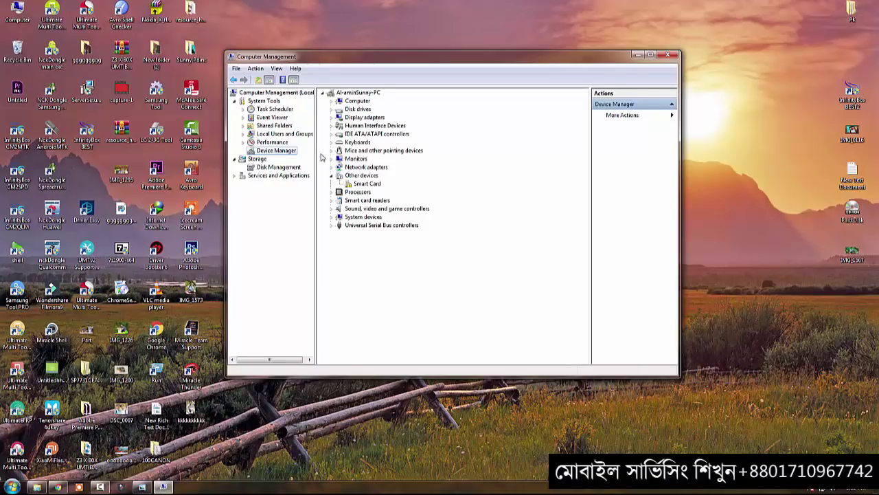
click(393, 268)
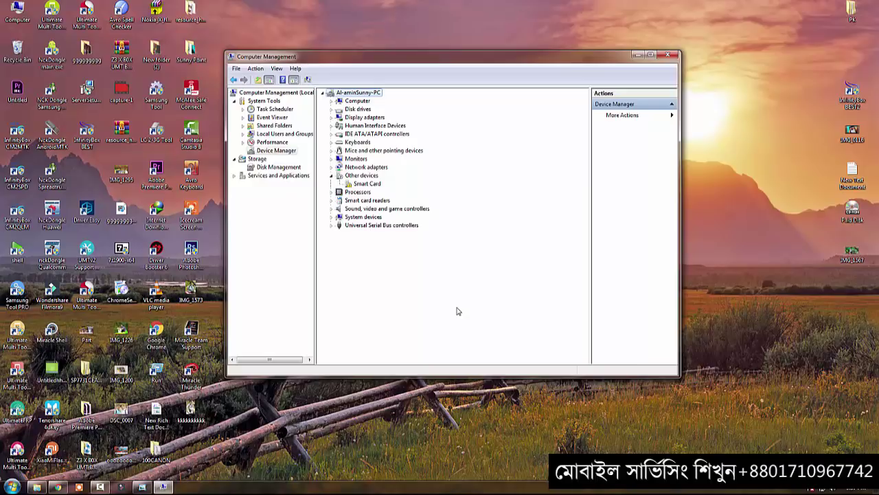
Select the Smart Card entry under Other devices, then close Computer Management and dismiss the Windows color scheme prompt
click(365, 186)
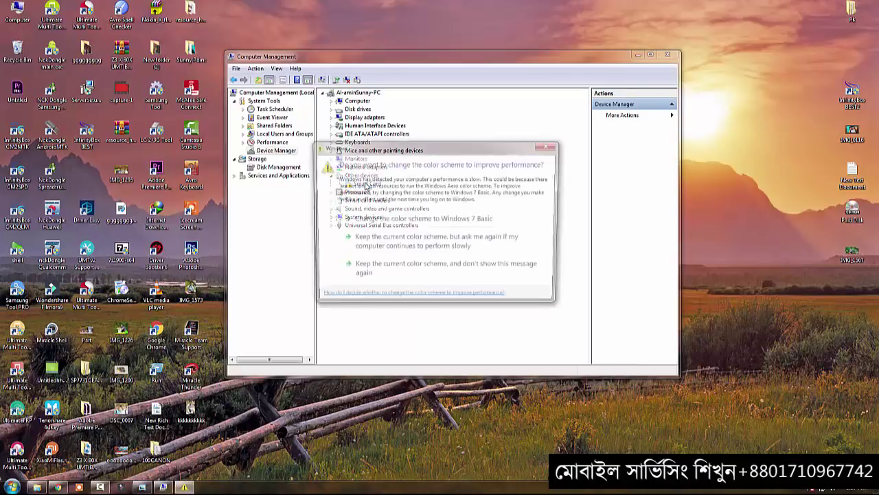
click(507, 55)
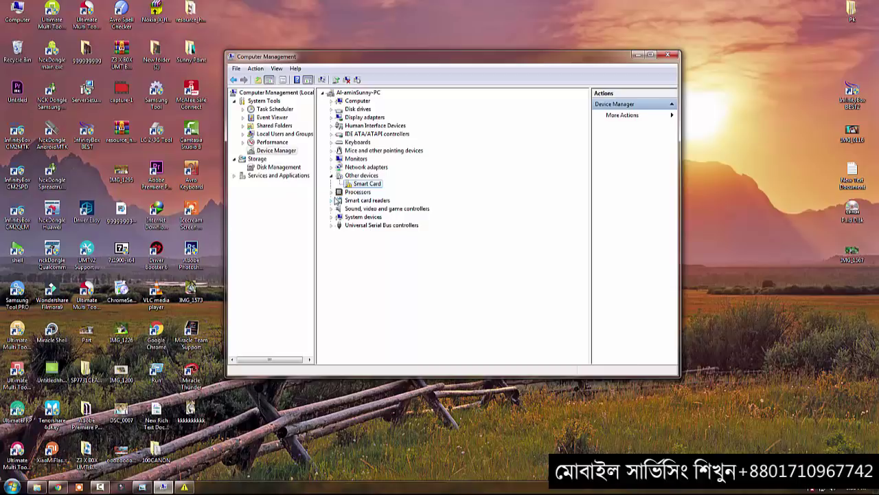
click(669, 55)
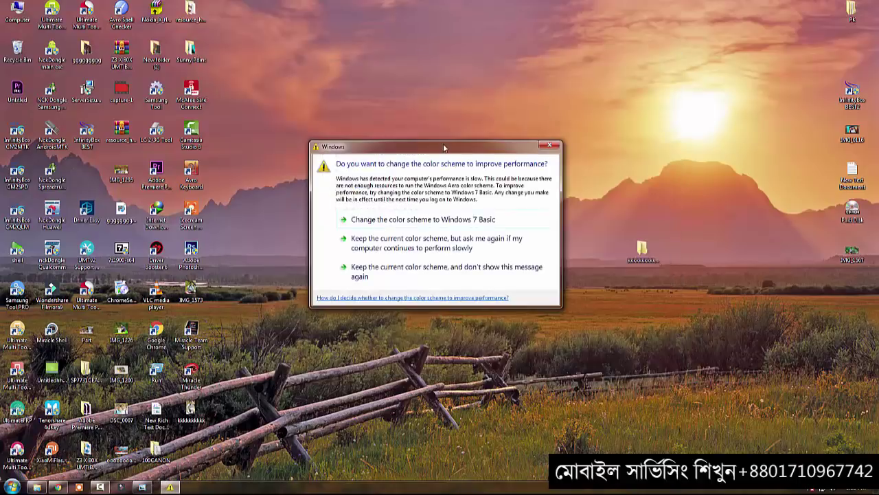
click(546, 146)
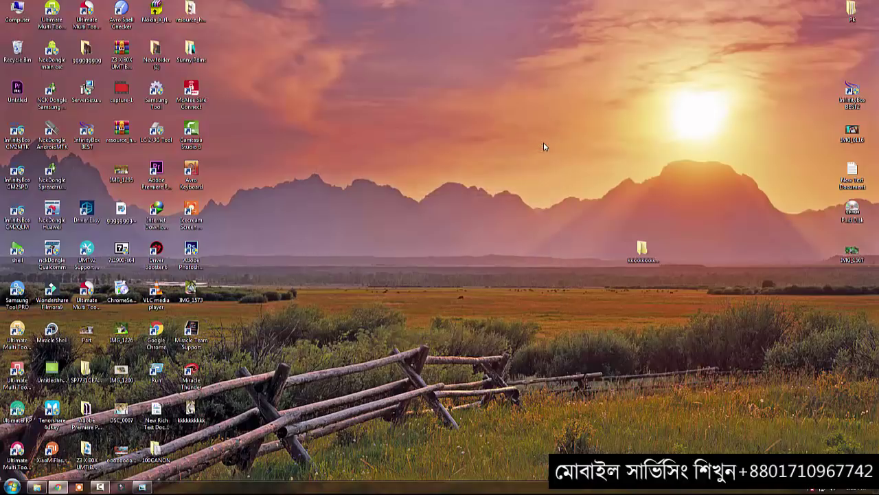